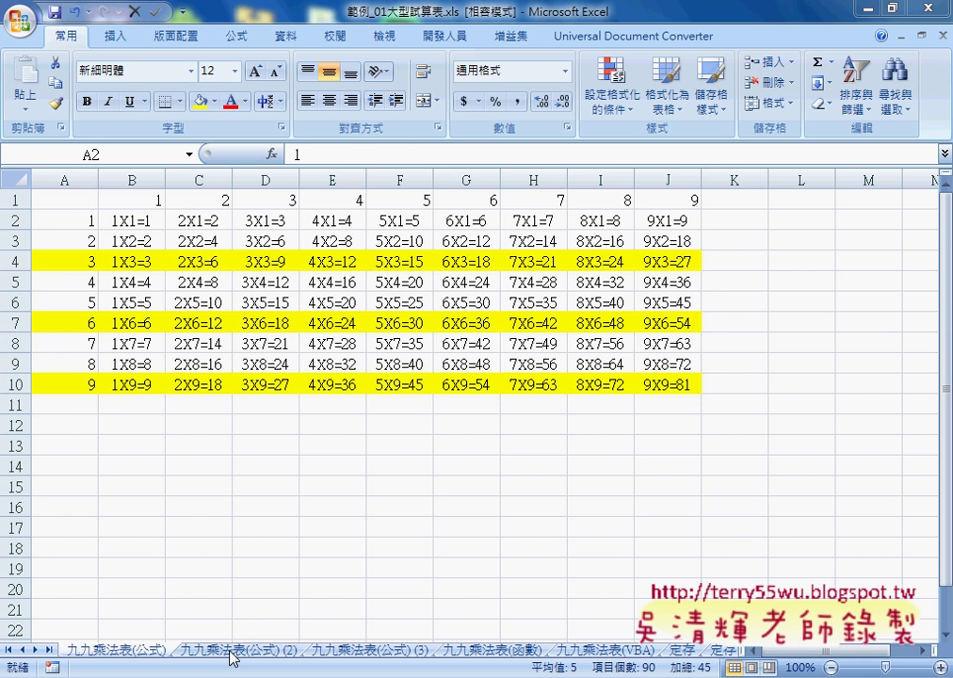
Switch to the 九九乘法表(公式) (2) sheet and select the product cells B2:J10
click(228, 650)
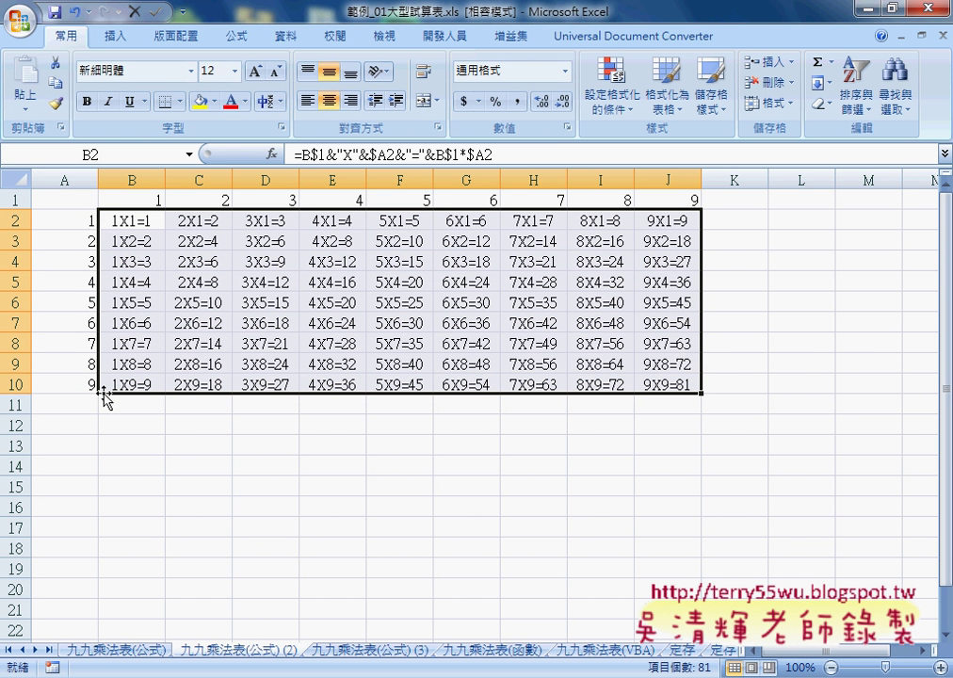
mouse_move(130, 220)
mouse_down()
mouse_move(576, 345)
mouse_move(665, 387)
mouse_up()
Create a new formula-based conditional formatting rule and enter =B1=A2 as its condition
click(612, 99)
click(642, 342)
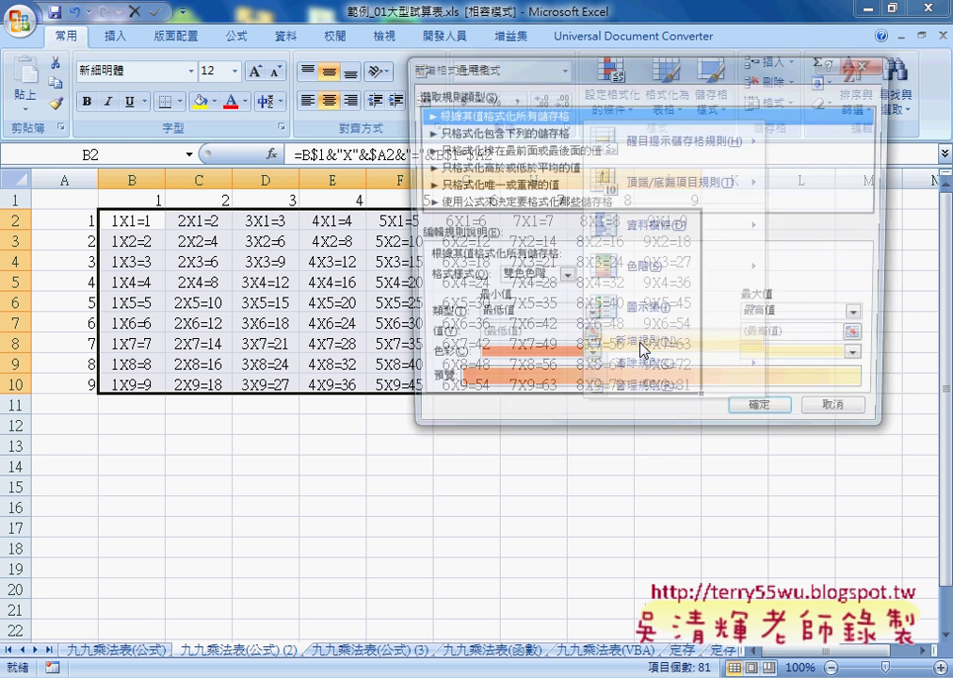
click(513, 202)
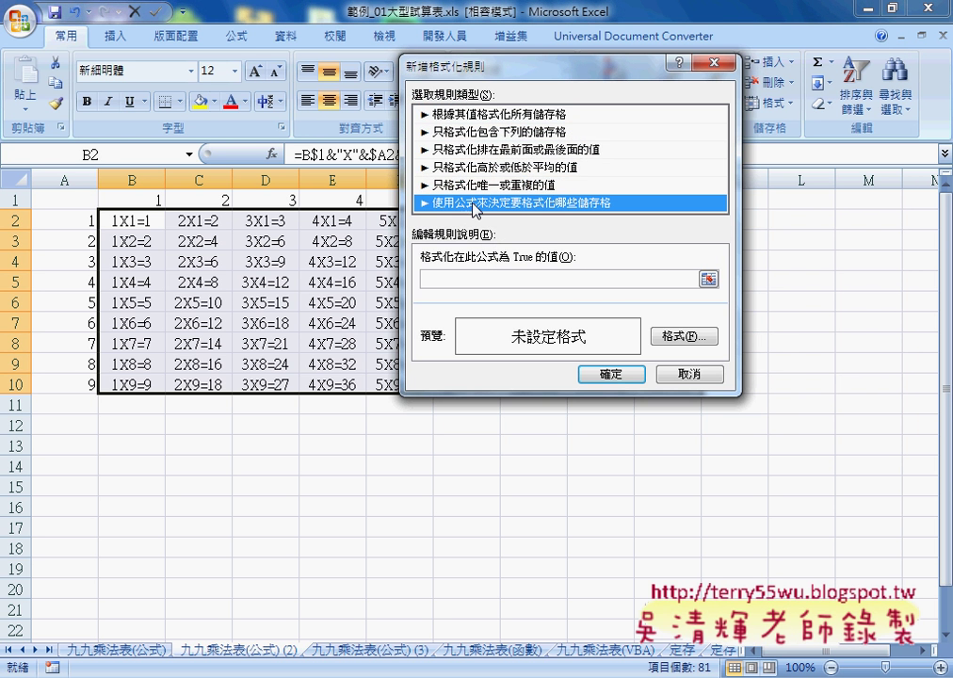
drag(527, 79, 617, 134)
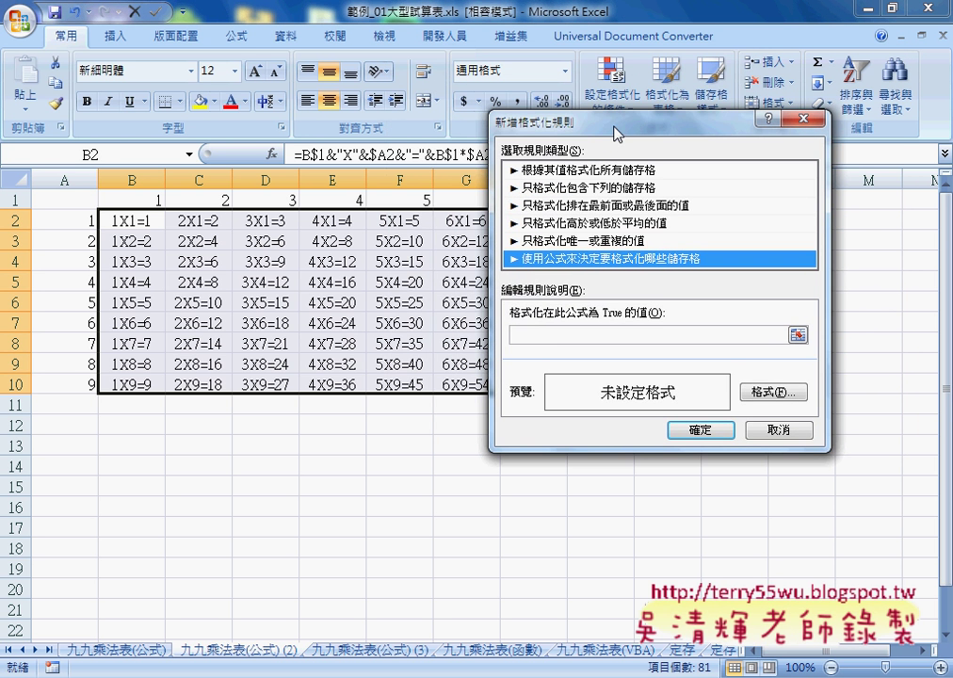
click(581, 337)
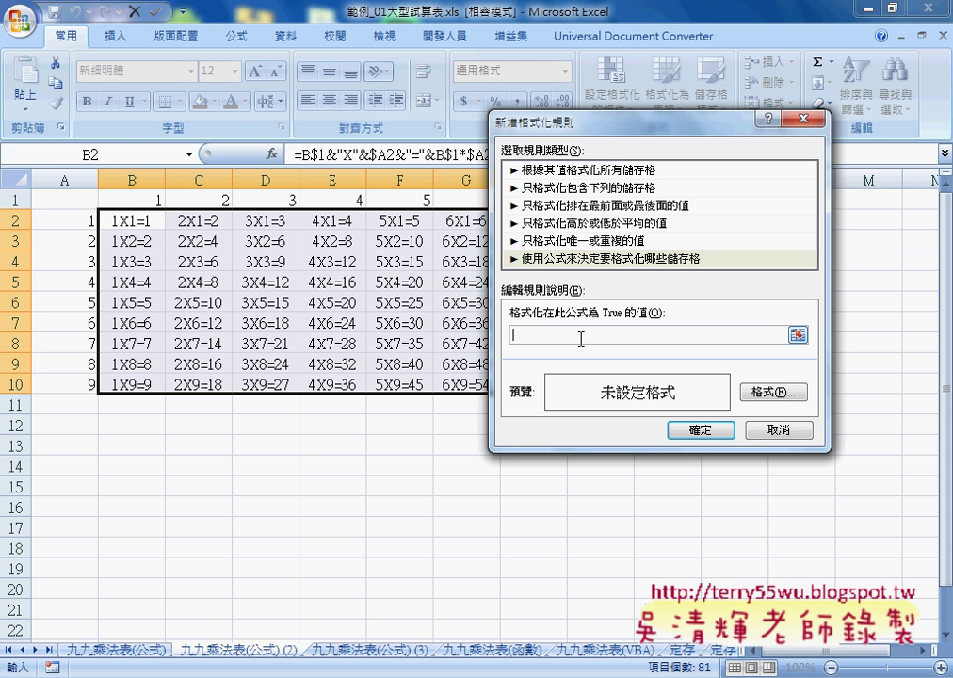
text(=)
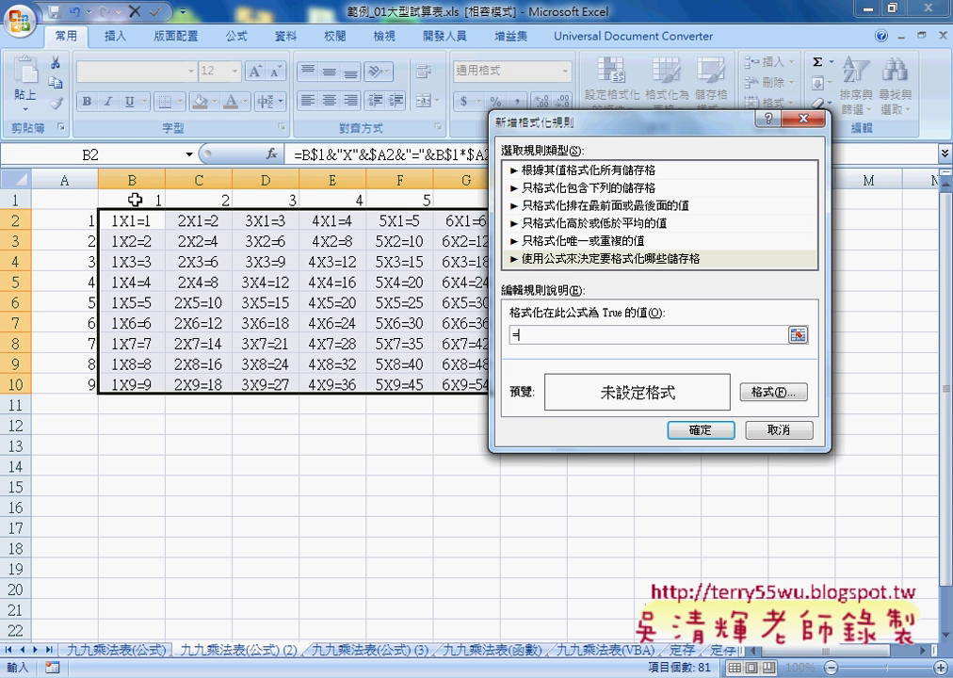
text(B)
text(1)
text(=)
text(A)
text(2)
Format the =B1=A2 rule with a yellow fill and red font, then create it
click(775, 396)
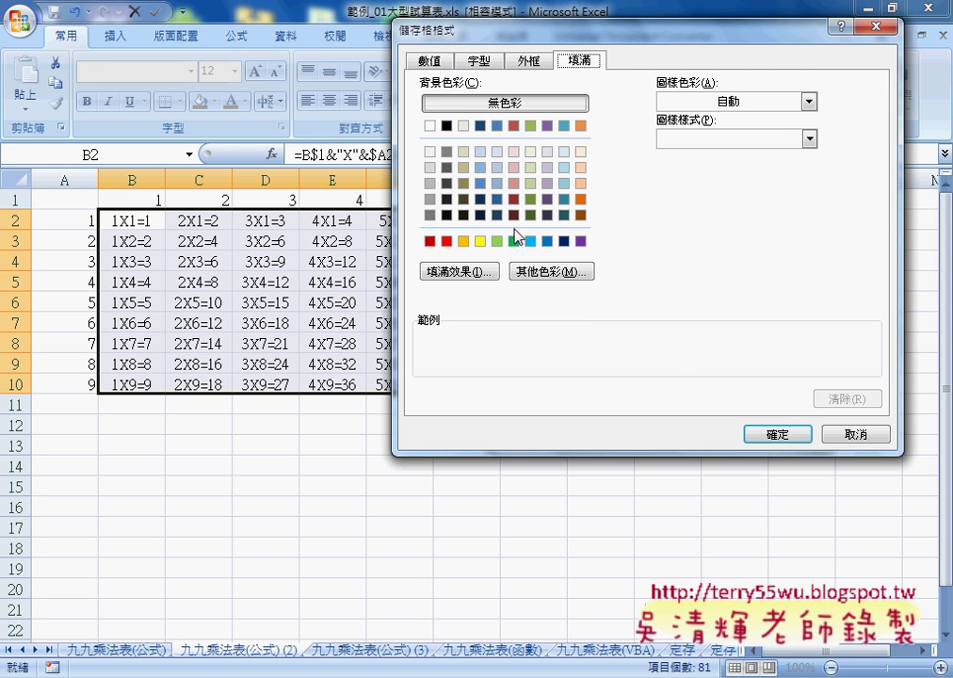
click(481, 241)
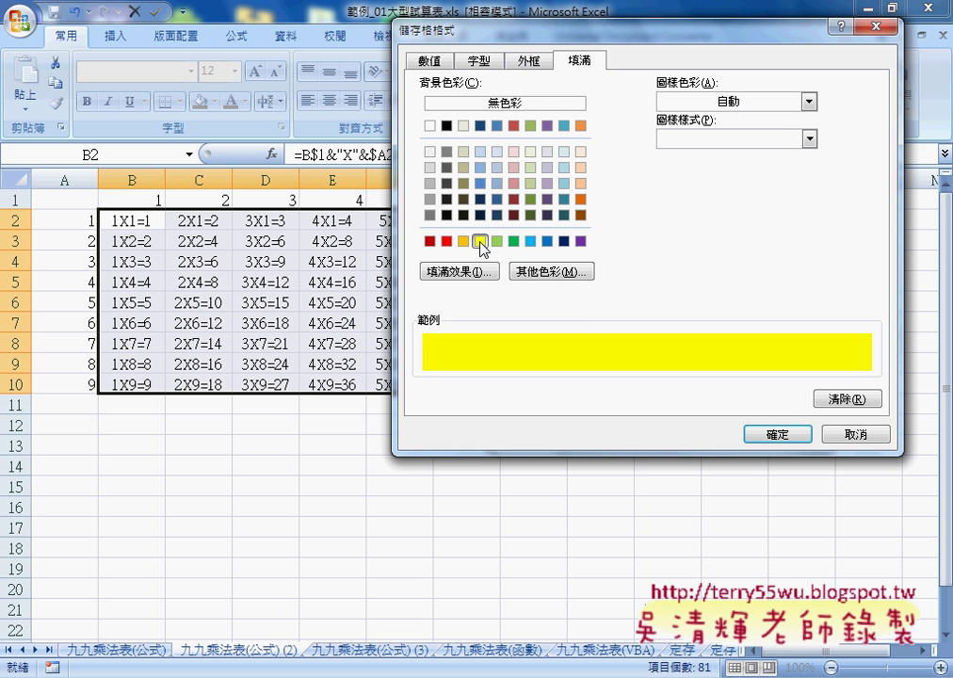
click(482, 60)
click(766, 204)
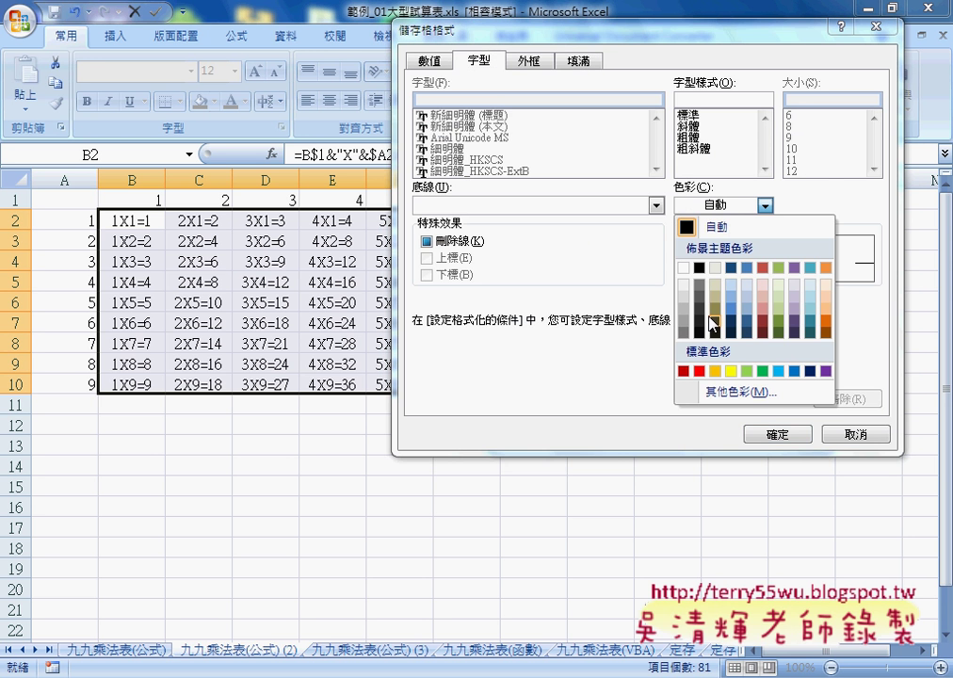
click(703, 370)
click(774, 437)
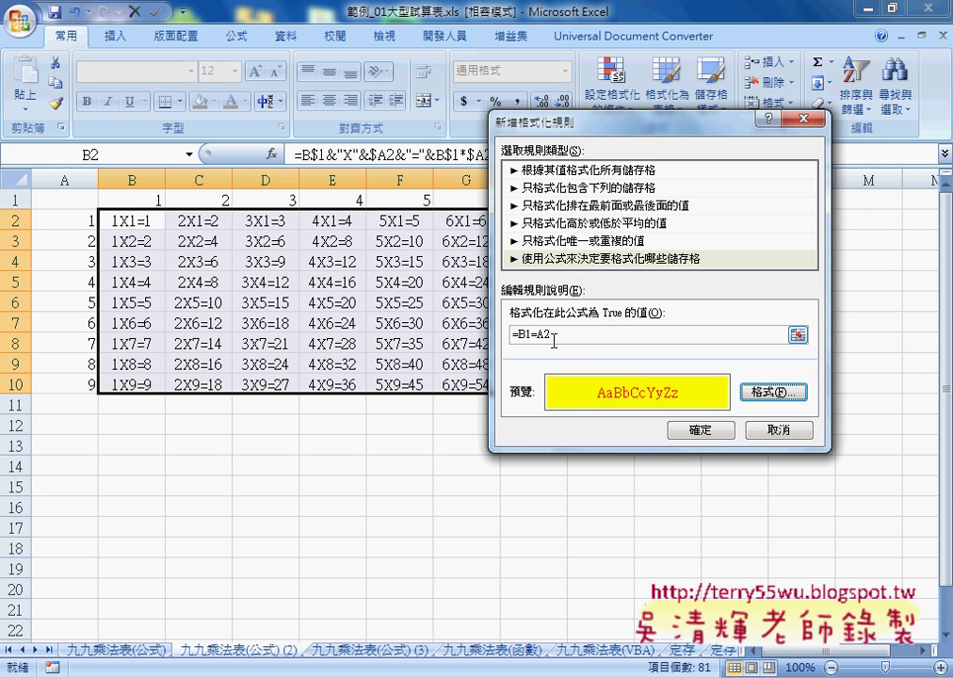
click(701, 429)
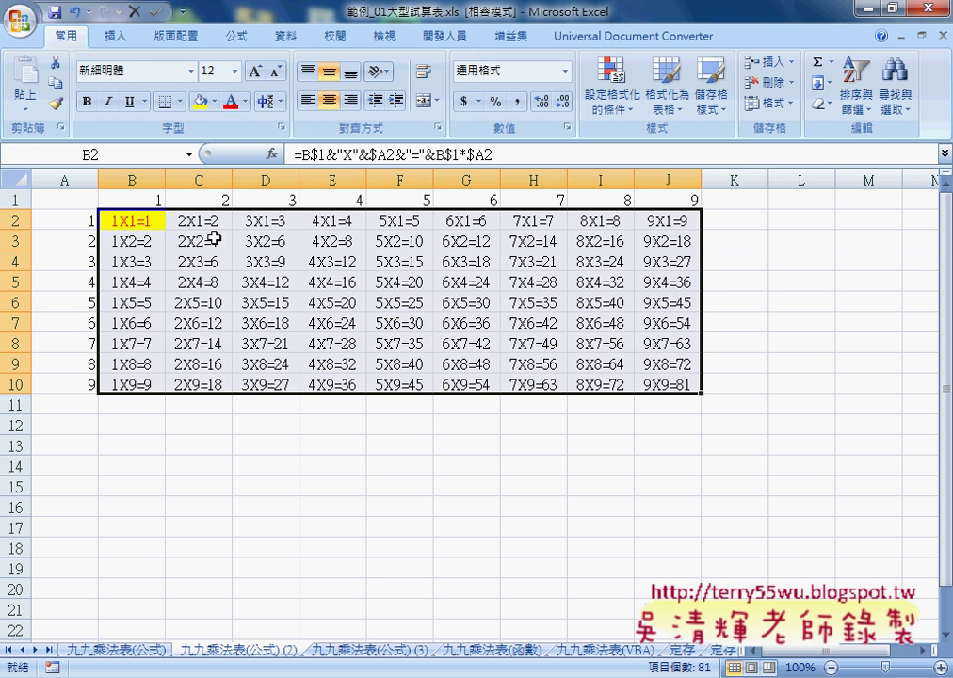
Open the =B1=A2 rule for editing from the conditional formatting Rules Manager
click(612, 89)
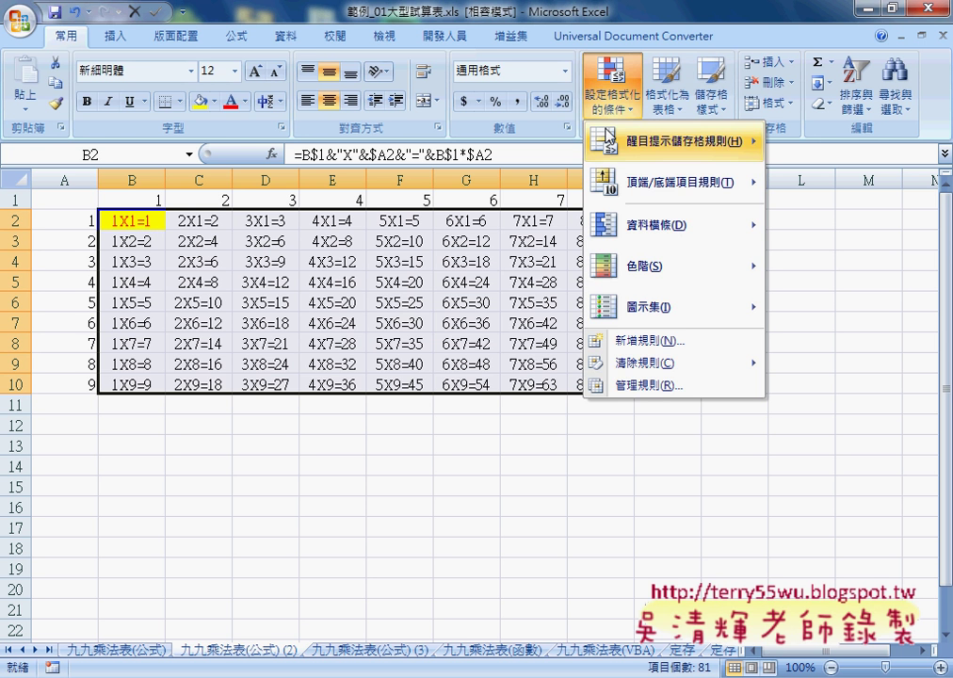
click(634, 385)
double_click(419, 263)
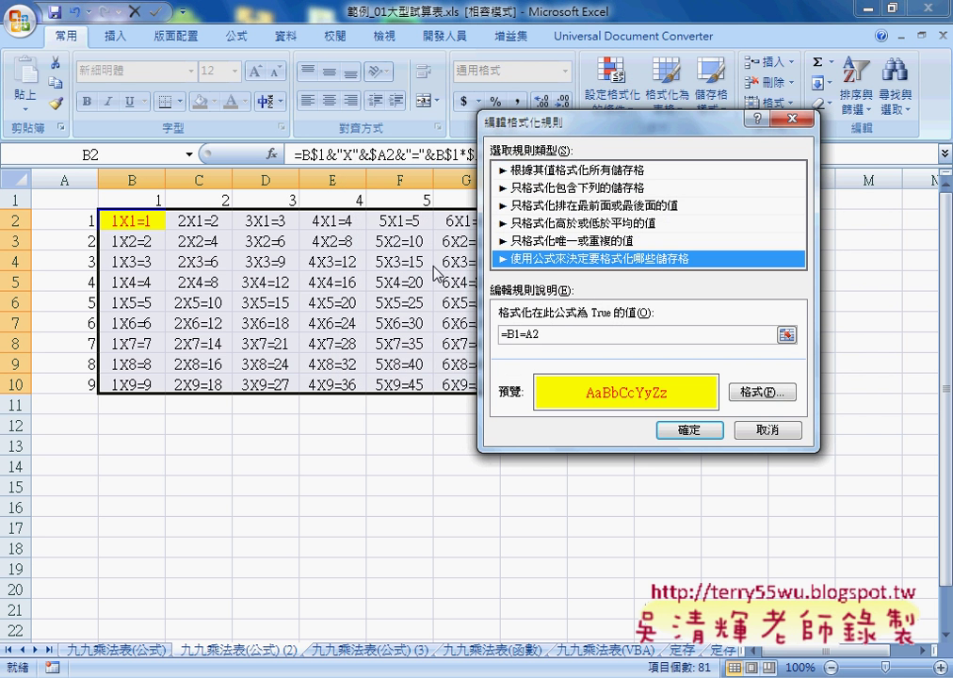
click(510, 334)
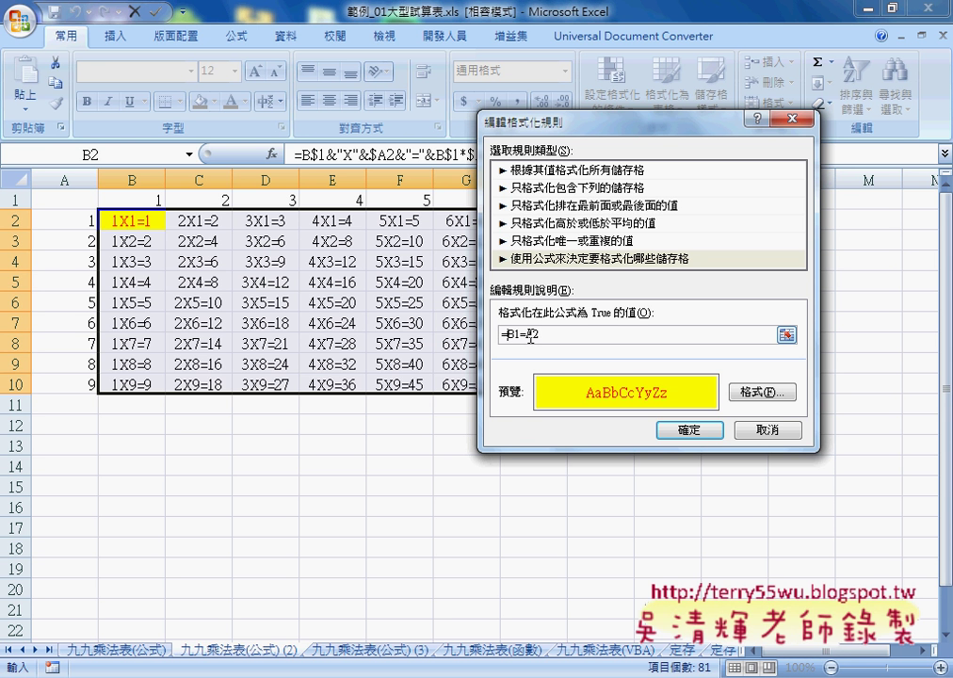
Fix the formula to =B$1=$A2, removing a stray C2 reference, and confirm
key(Right)
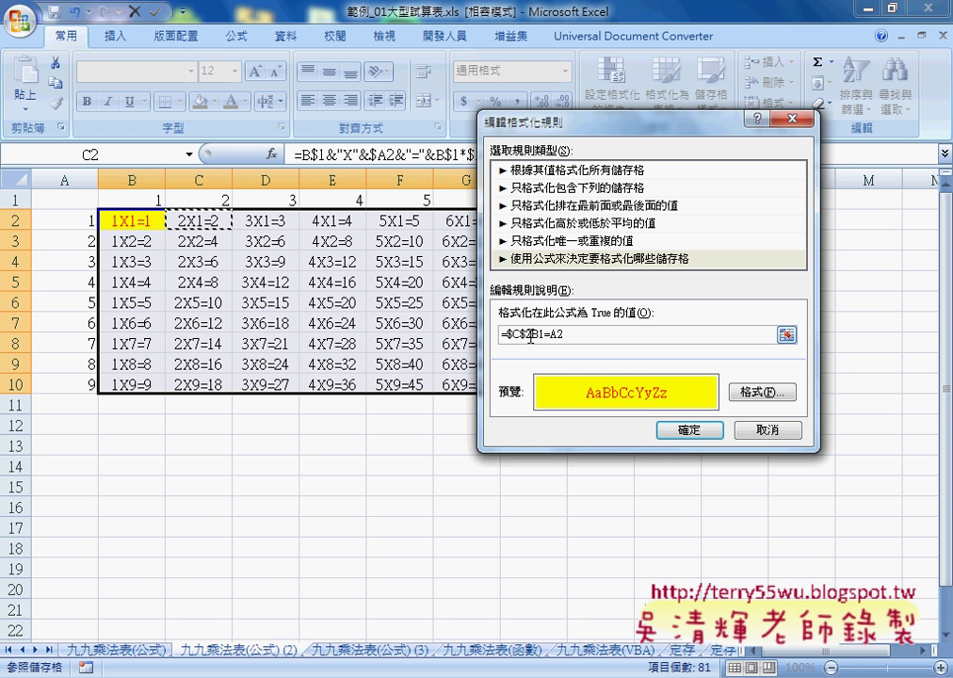
key(BackSpace)
key(BackSpace)
key(BackSpace)
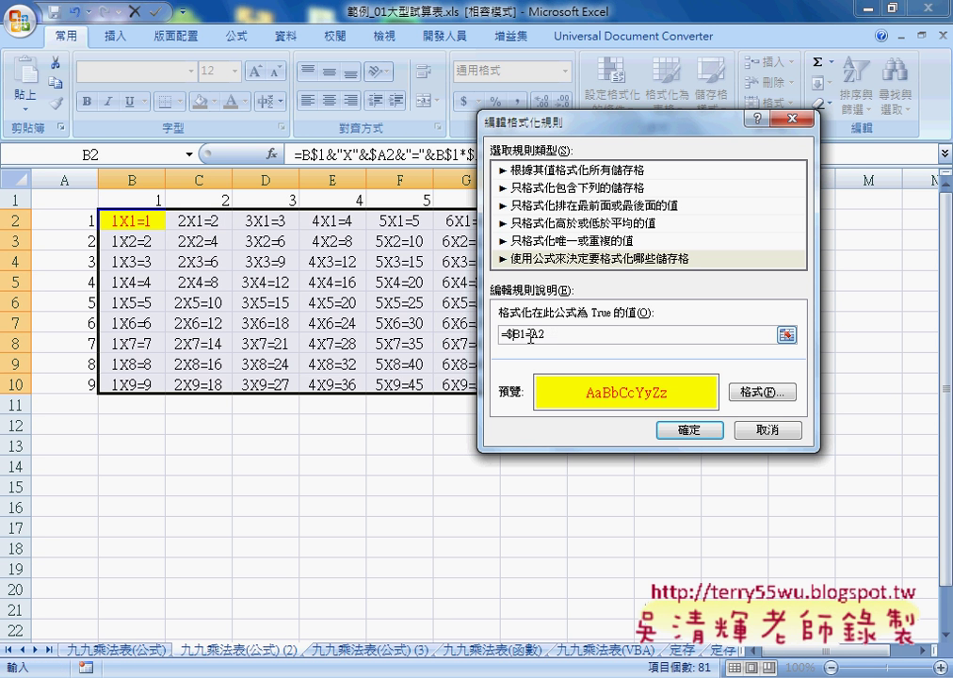
key(BackSpace)
key(Right)
text($)
text($)
click(690, 429)
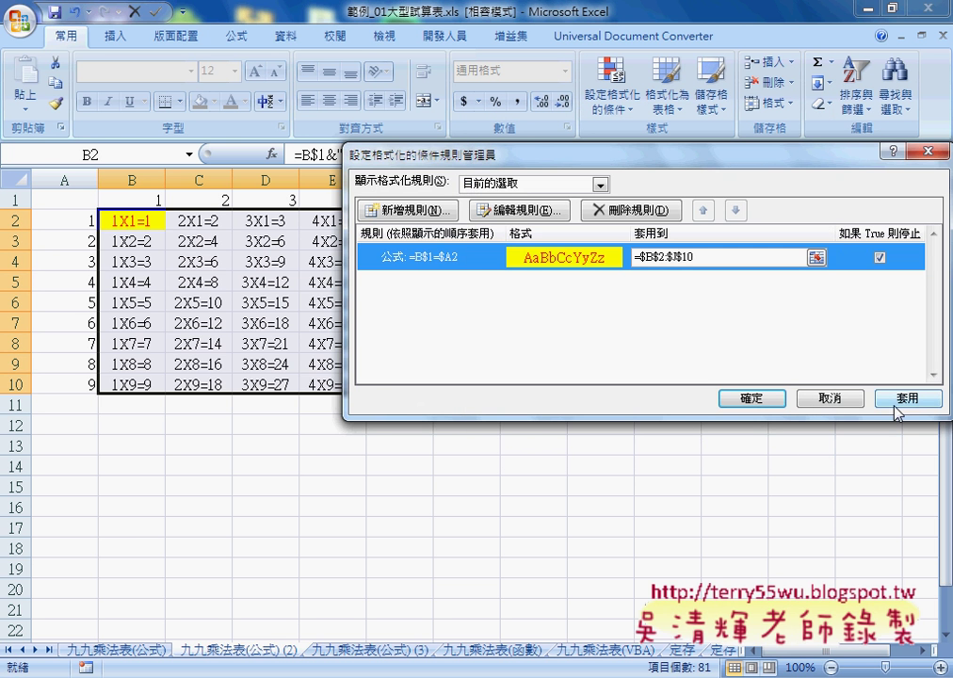
Apply the corrected rule to highlight the main diagonal, then start a second formula-based rule
click(896, 400)
click(735, 400)
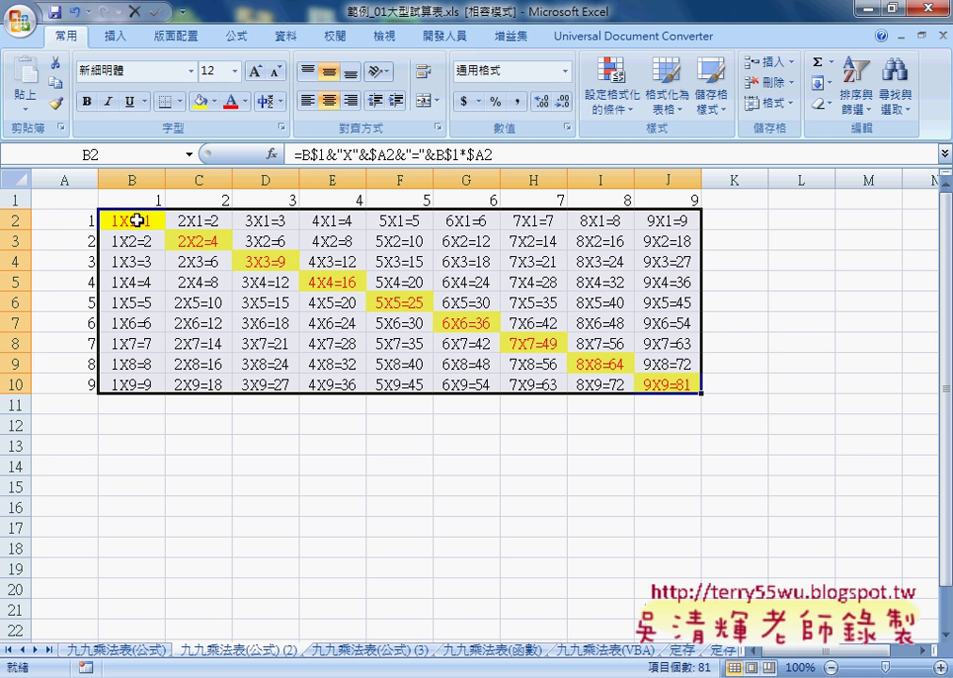
click(611, 89)
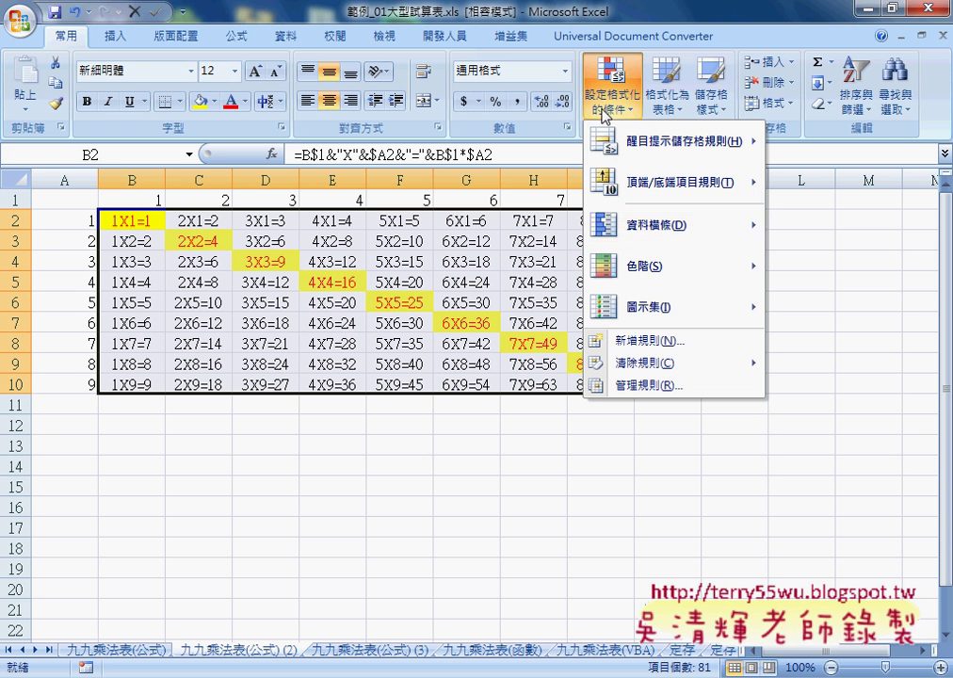
click(622, 341)
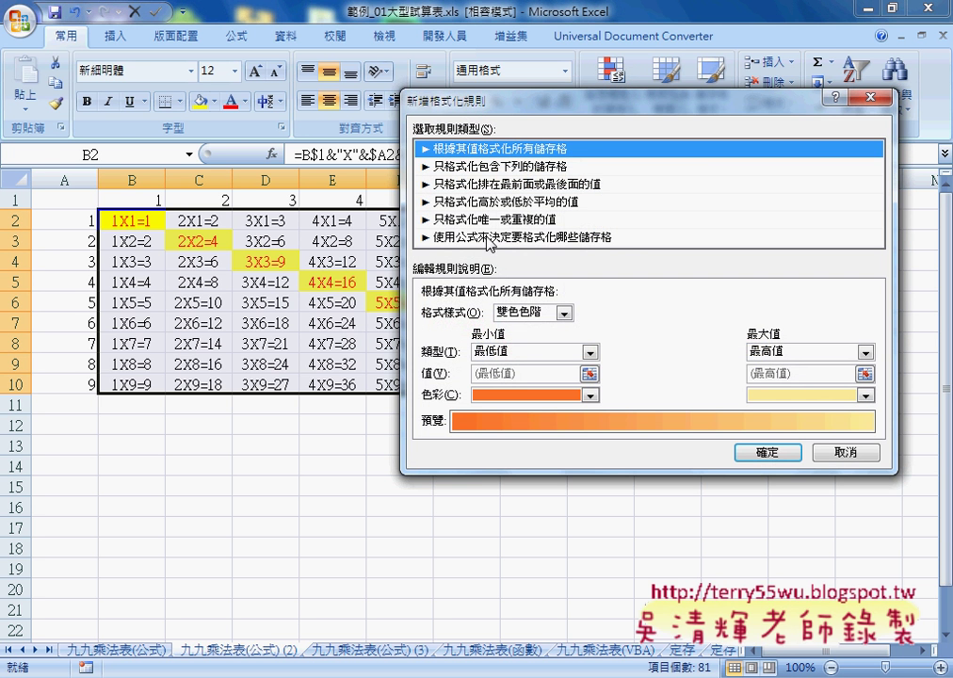
click(488, 239)
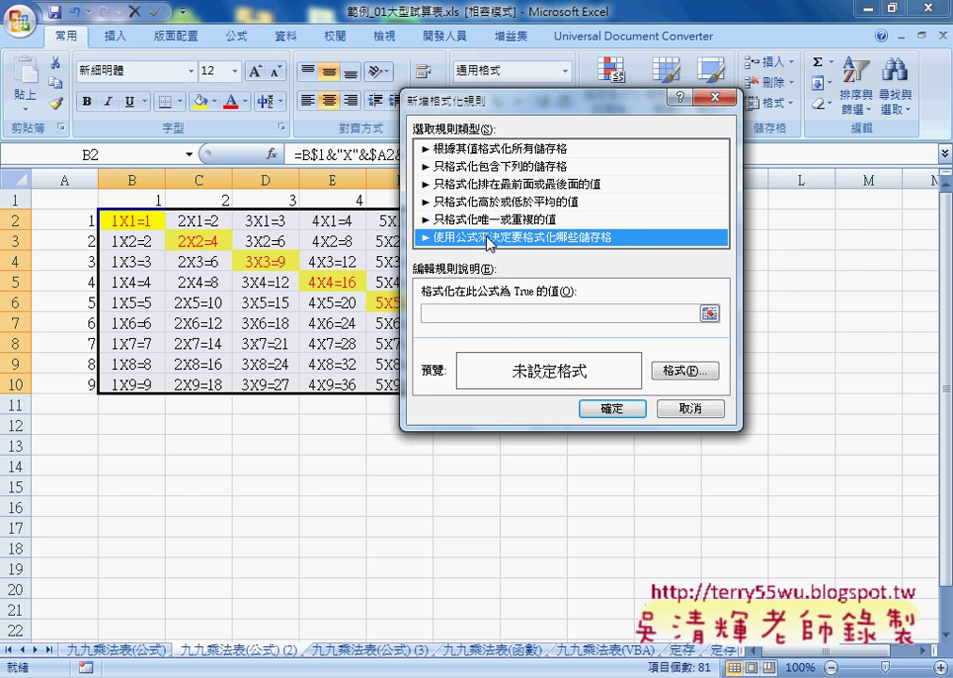
Enter =B1+A2=10 as the second rule's formula, then add $ signs to make =B$1+$A2=10
drag(510, 103, 499, 397)
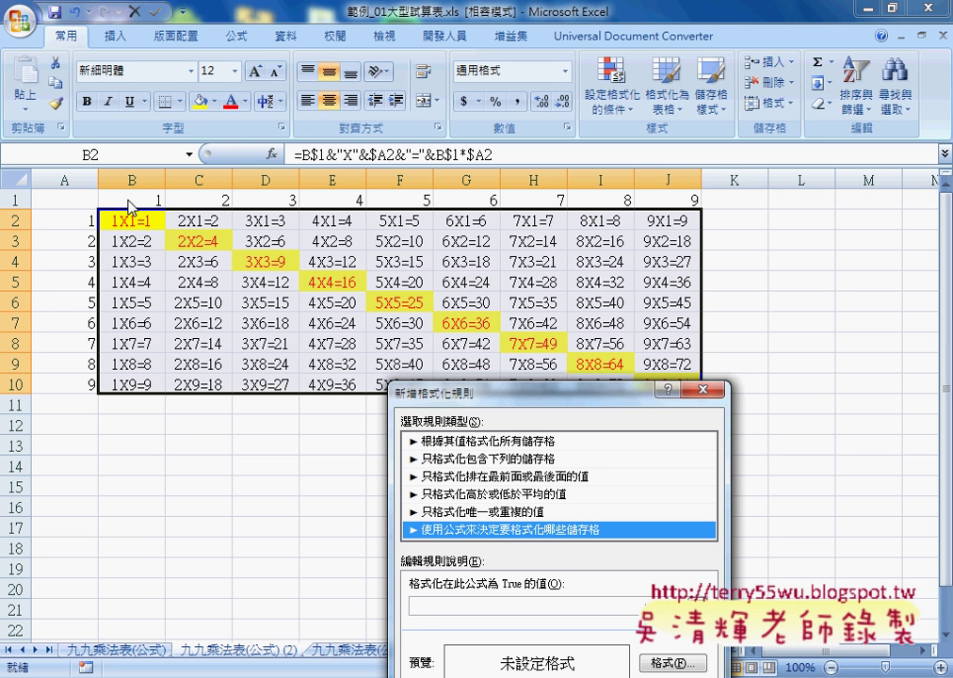
click(441, 609)
text(=)
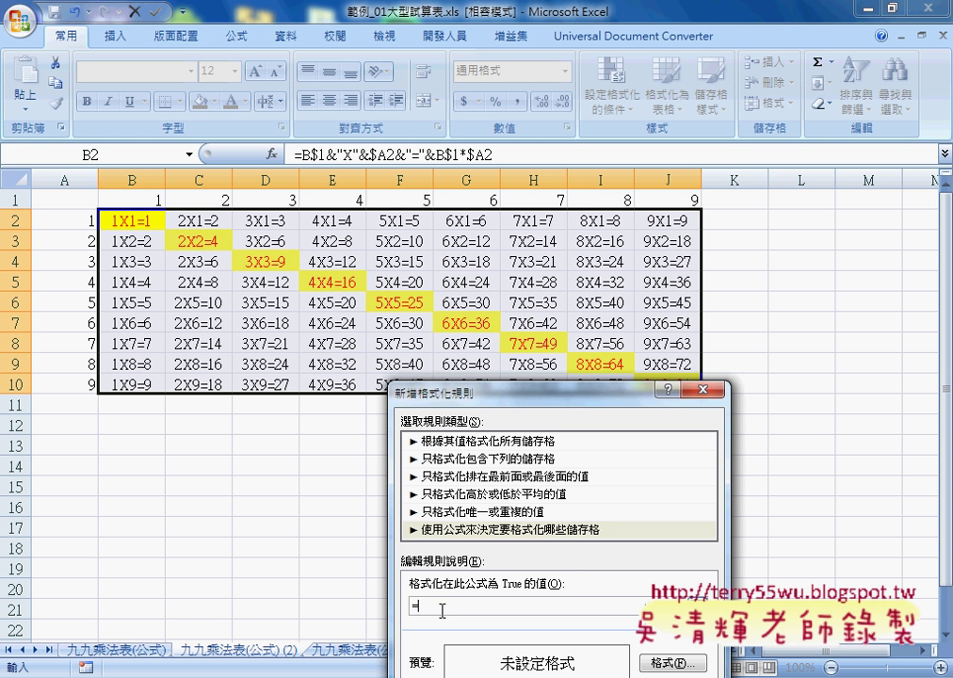
text(B1+)
text(A)
text(2=)
text(10)
drag(416, 605, 486, 604)
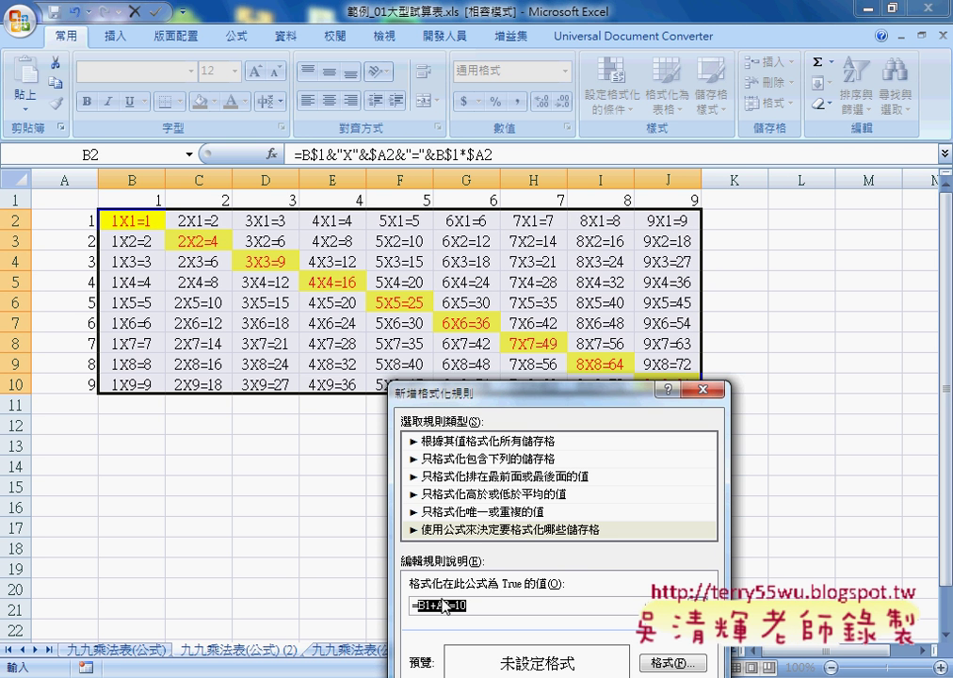
click(423, 602)
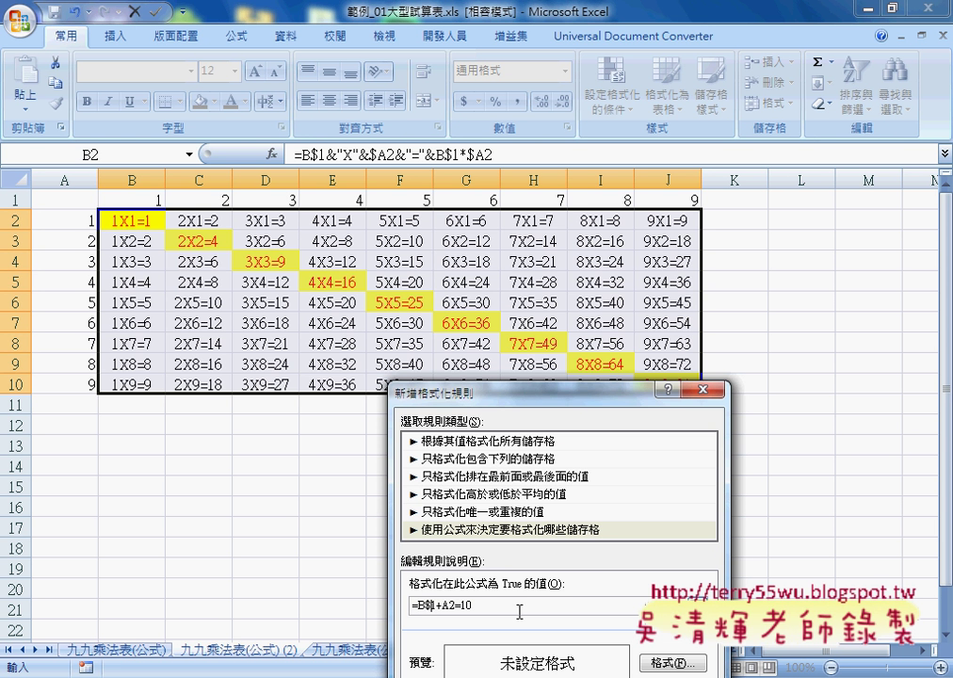
text($1+)
text($)
Give the sum-to-10 rule a yellow fill and red font colour
drag(459, 605, 590, 623)
click(676, 662)
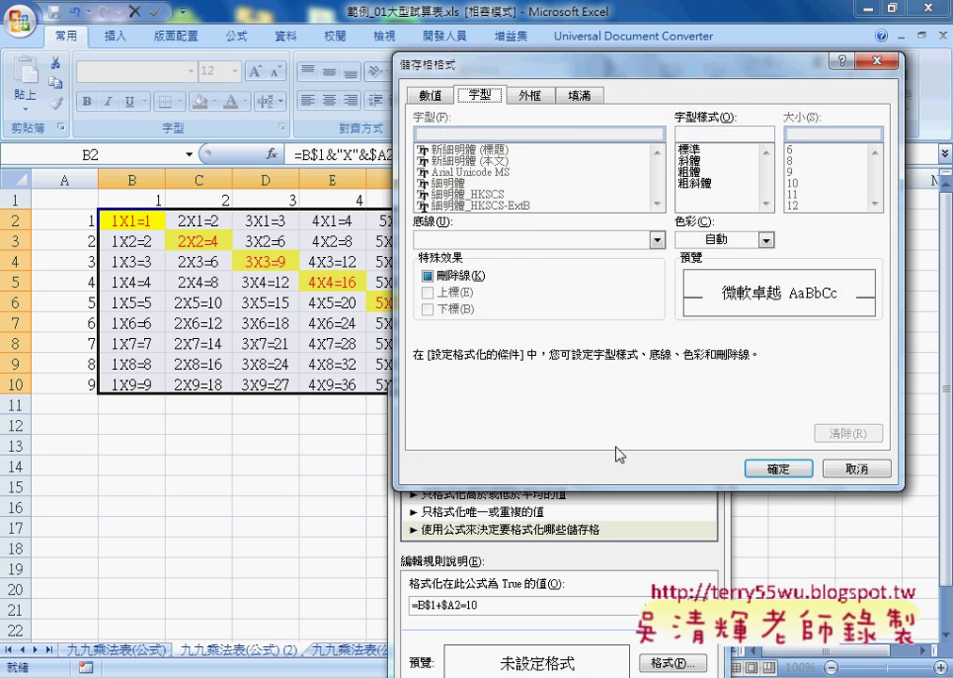
click(579, 95)
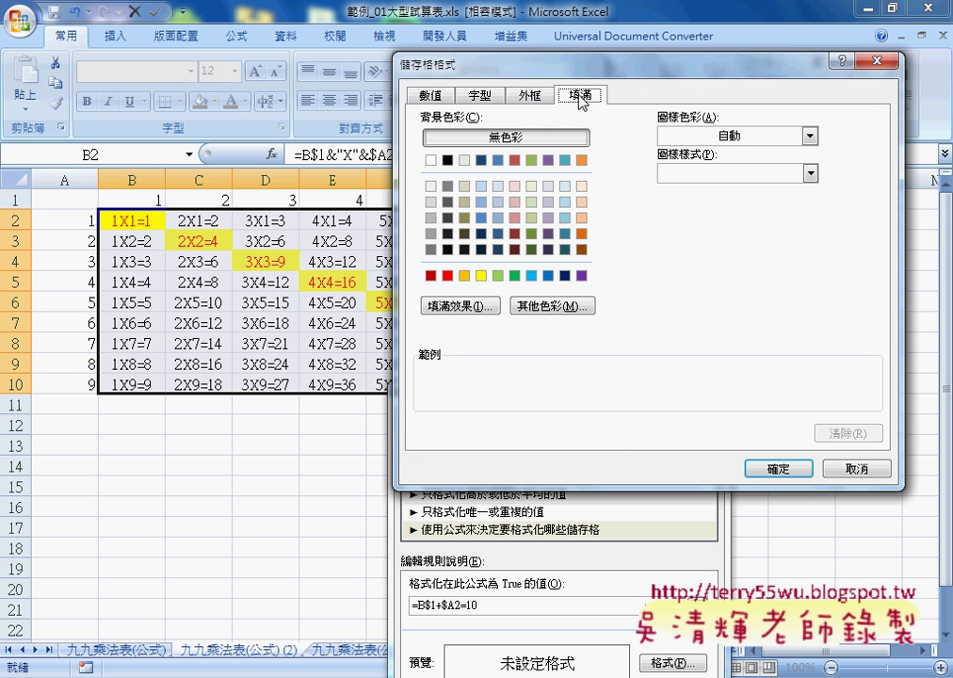
click(480, 276)
click(480, 95)
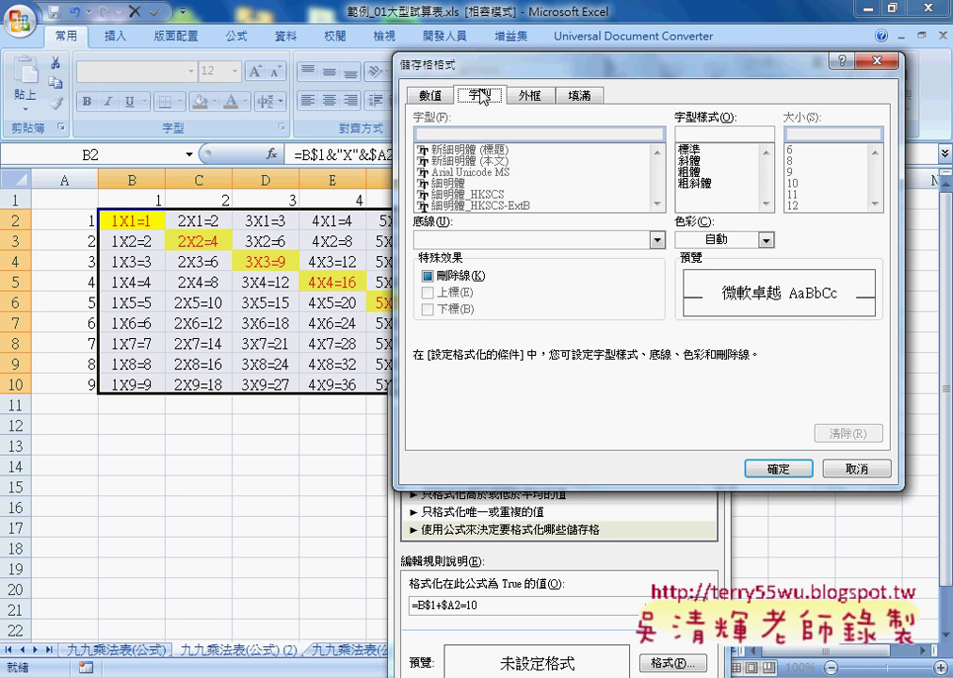
click(721, 239)
click(700, 407)
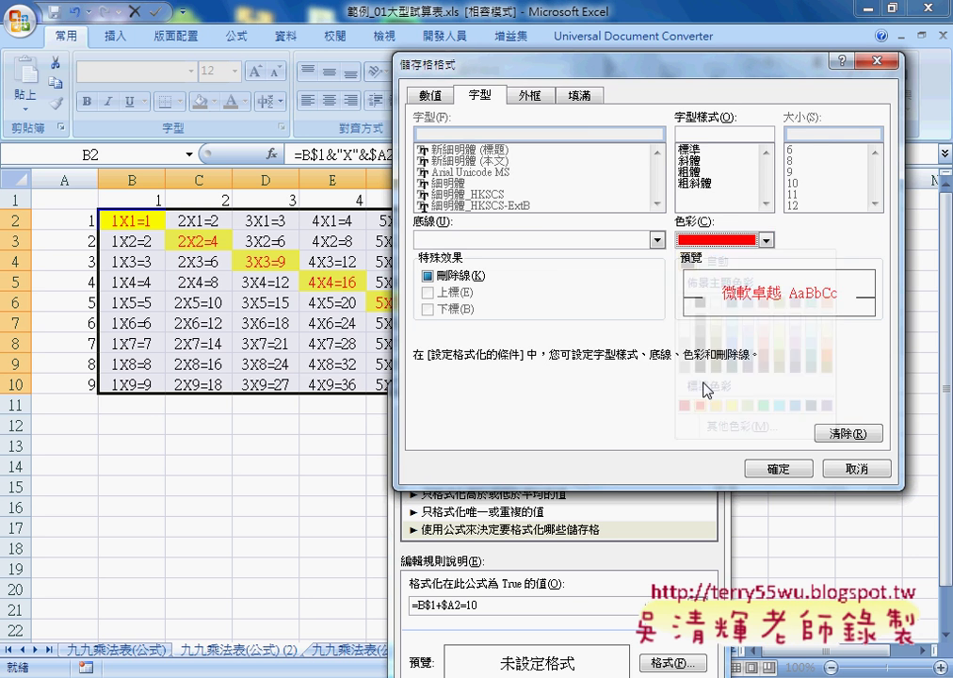
Review the fill and font choices, then confirm and apply the rule to highlight the anti-diagonal
click(584, 95)
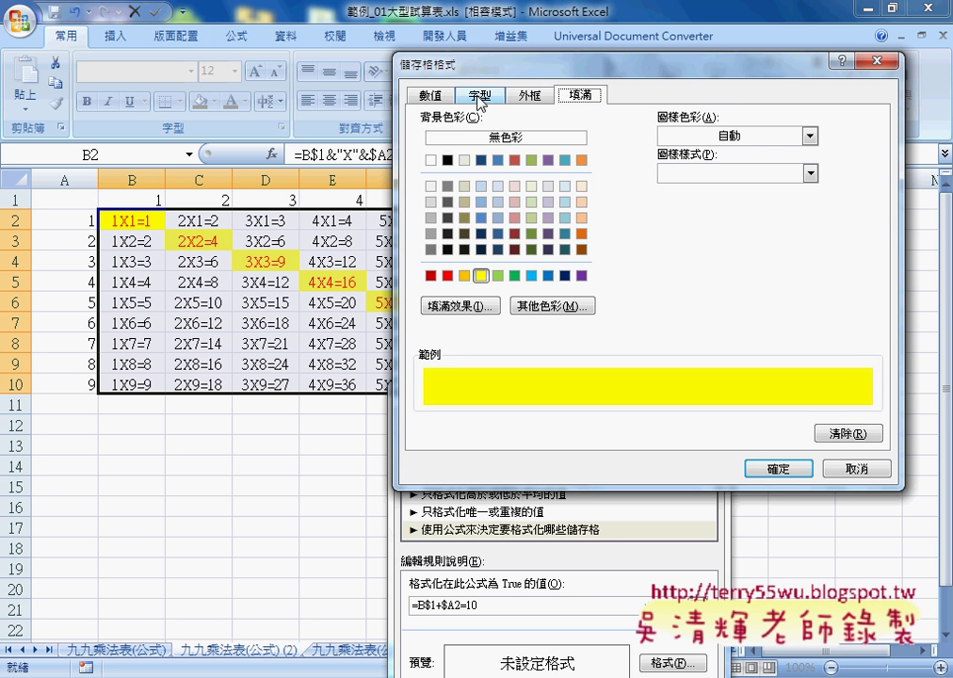
click(479, 95)
click(584, 95)
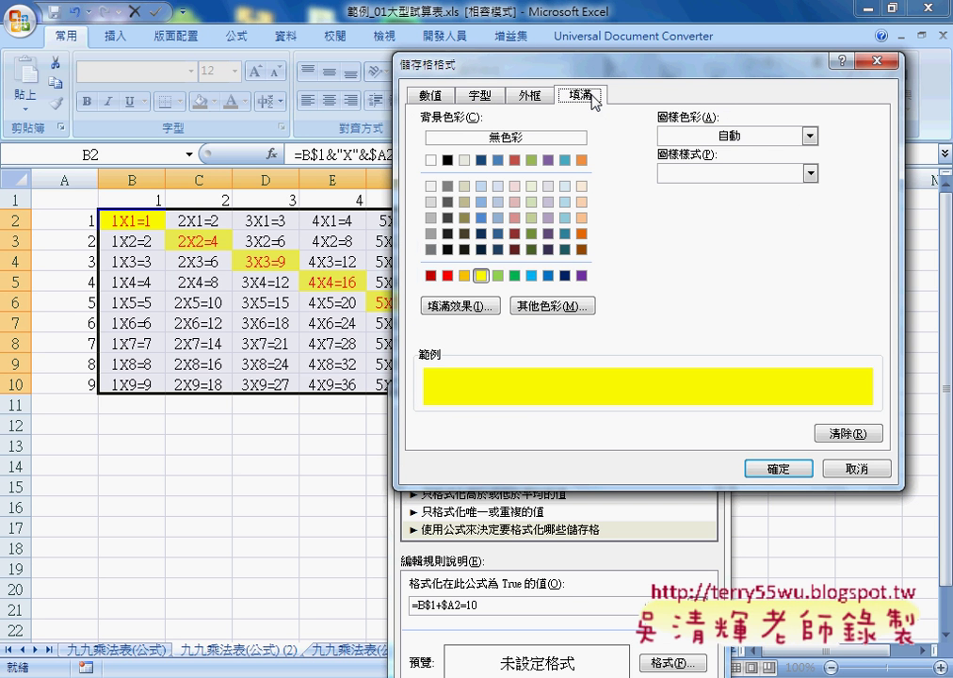
click(481, 97)
click(779, 468)
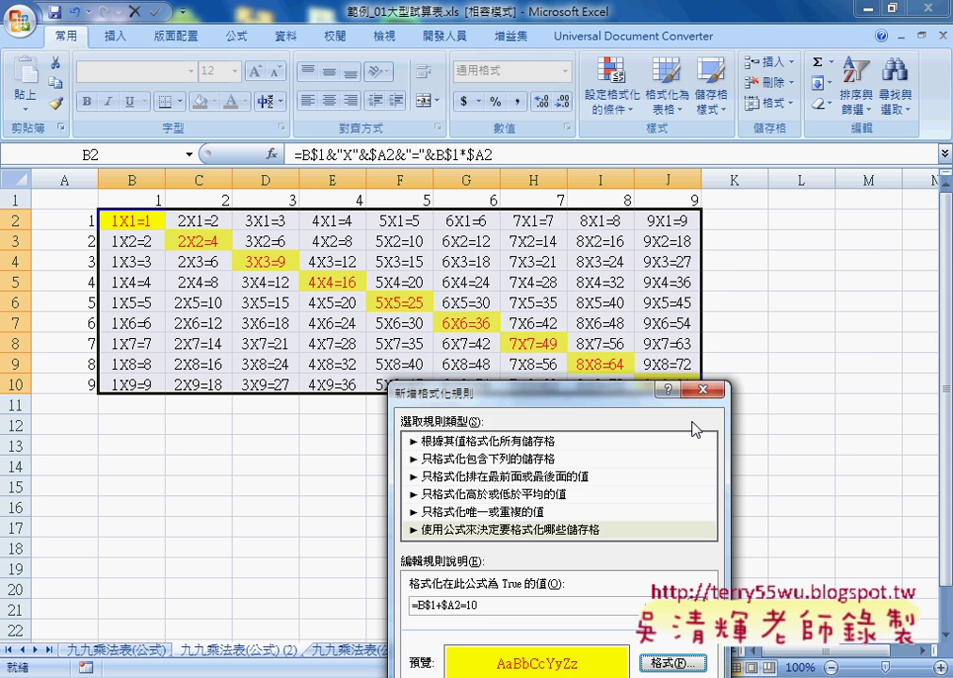
drag(527, 392, 807, 221)
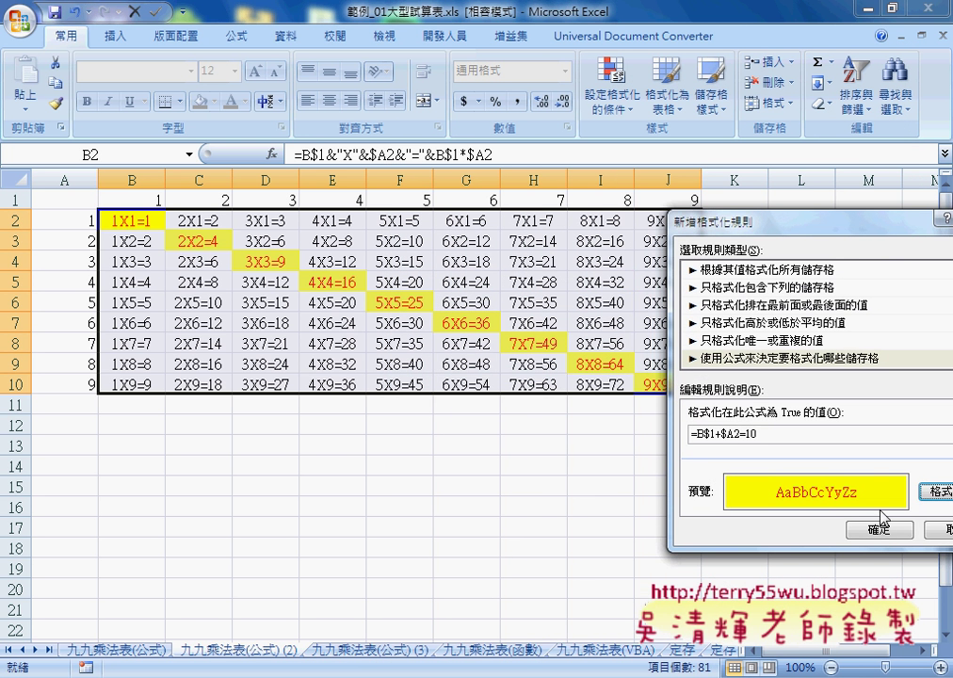
click(883, 532)
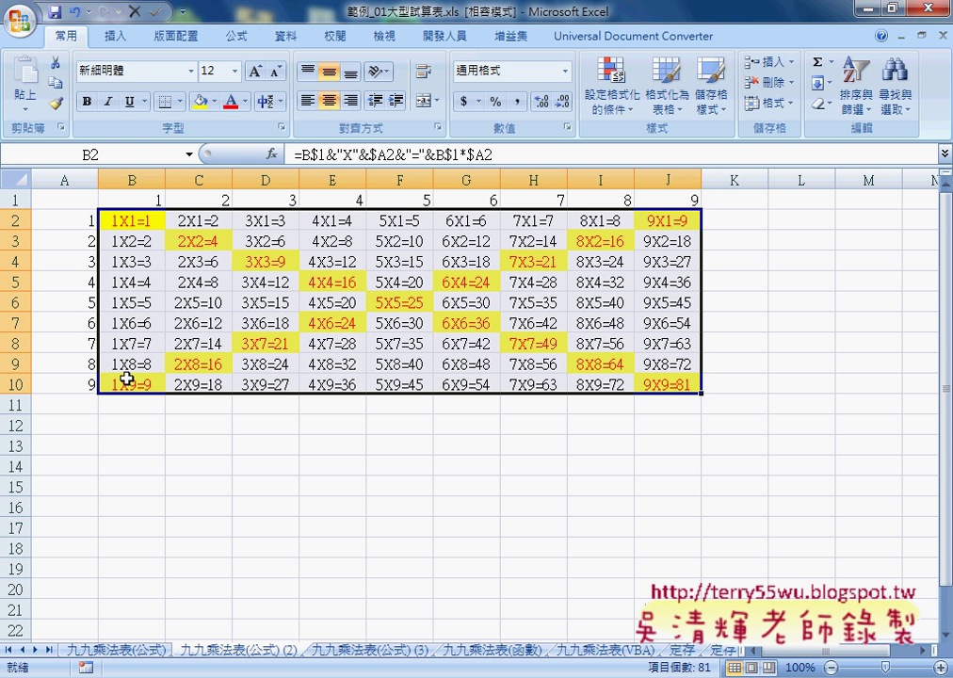
click(612, 94)
click(629, 386)
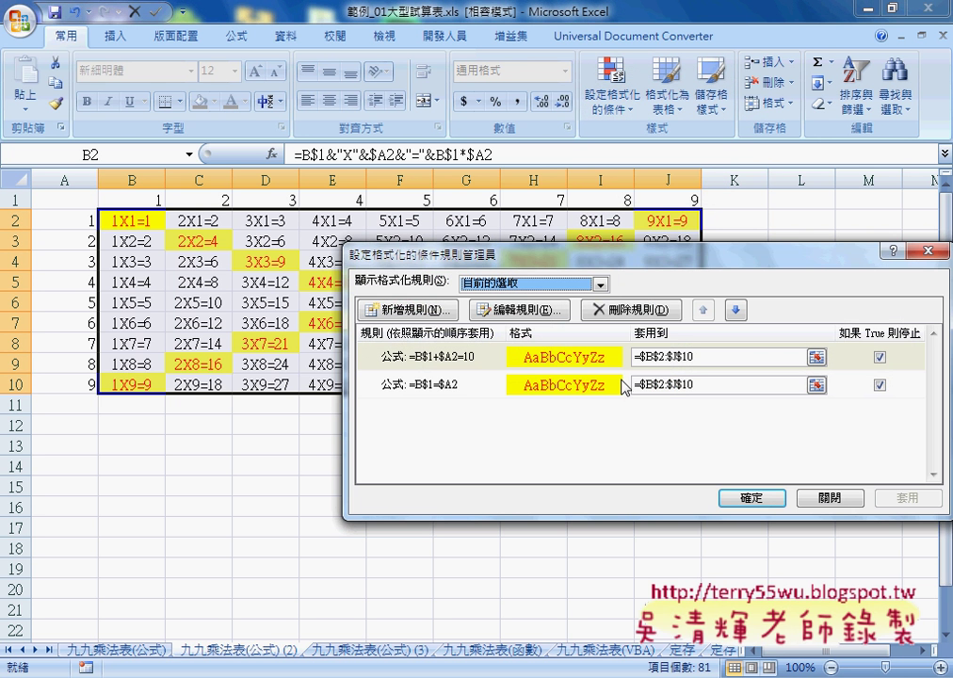
double_click(430, 384)
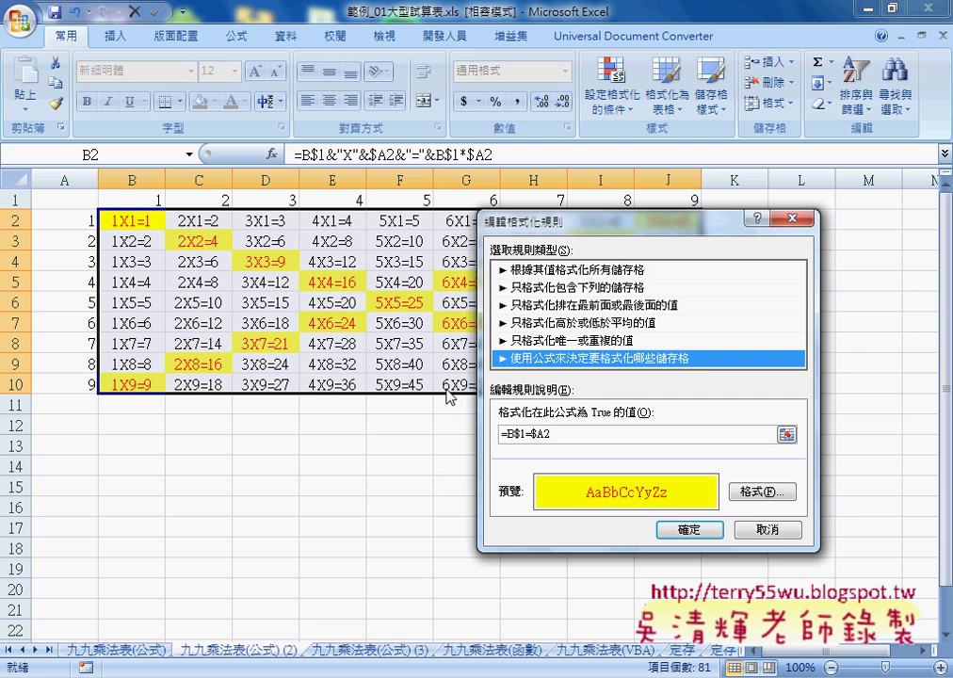
click(565, 432)
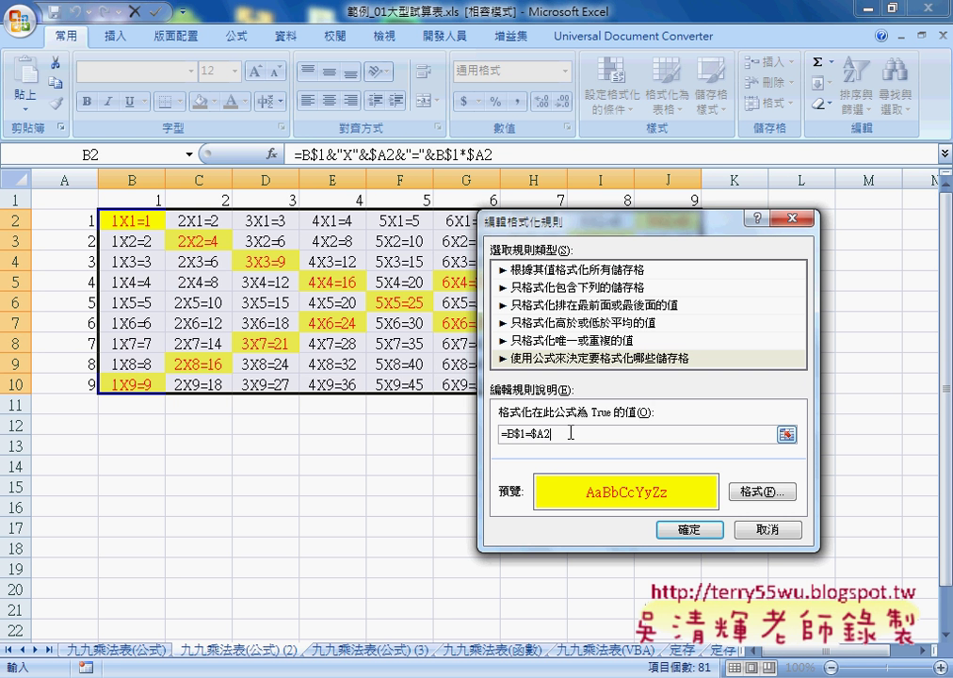
click(782, 532)
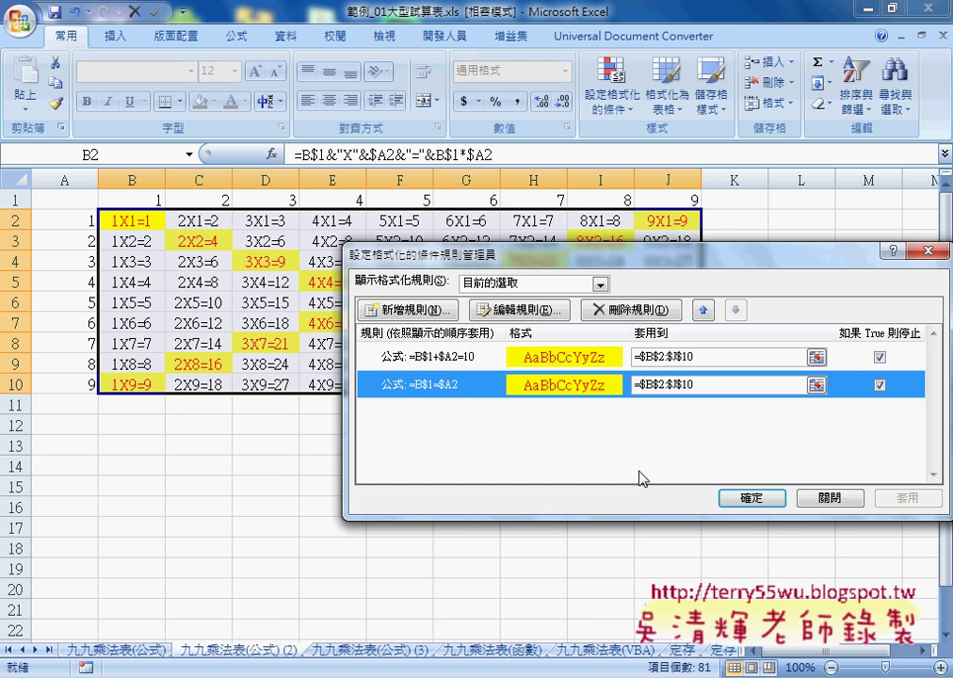
click(424, 357)
click(420, 386)
click(442, 357)
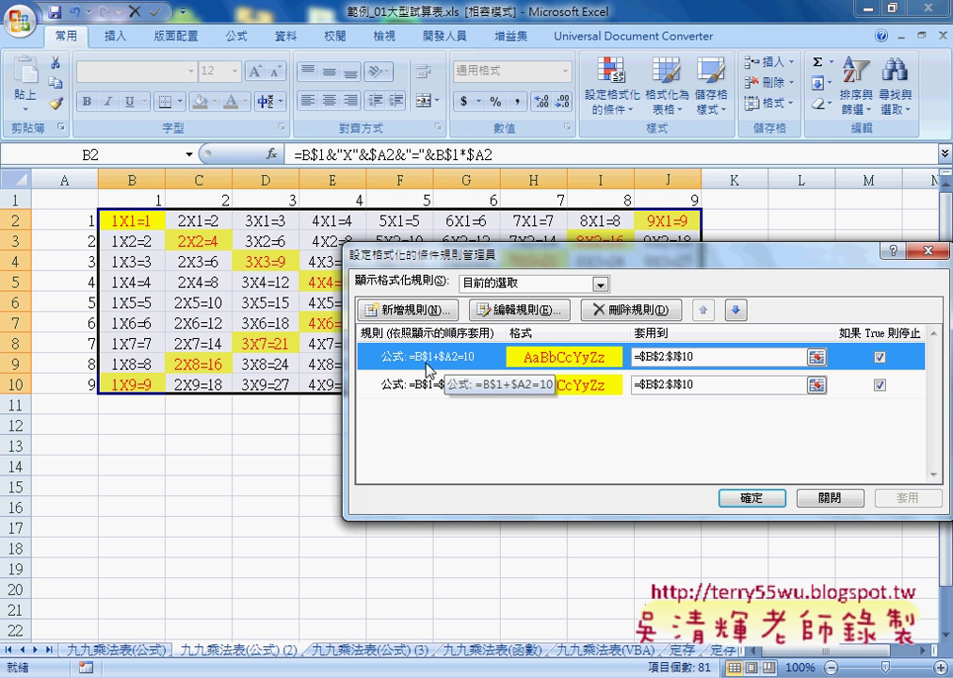
click(752, 497)
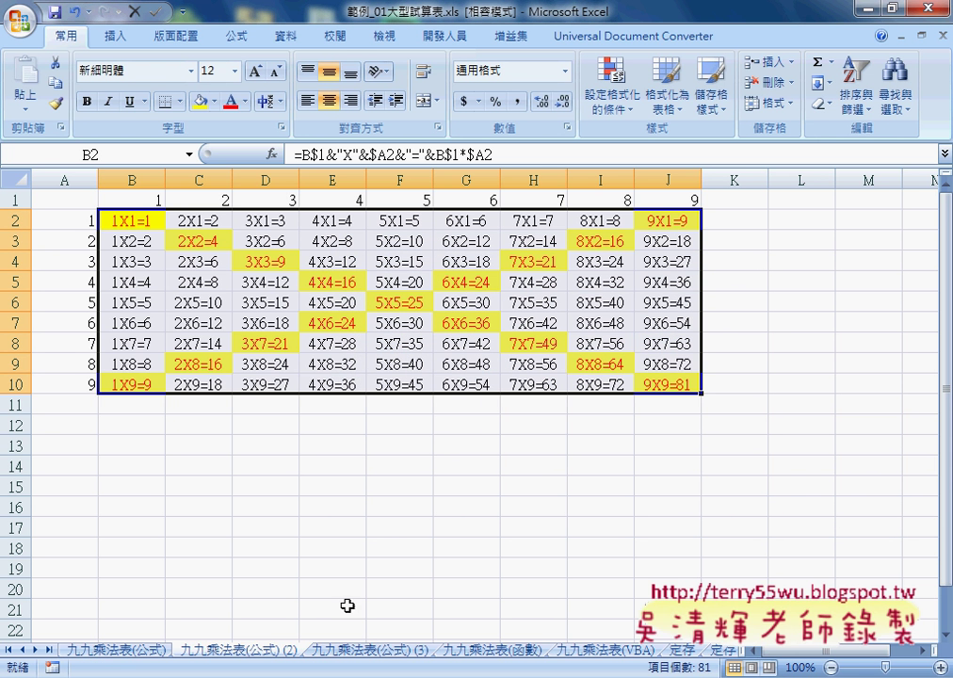
Glance at the 九九乘法表(公式) sheet, then move to the 九九乘法表(VBA) sheet
click(118, 650)
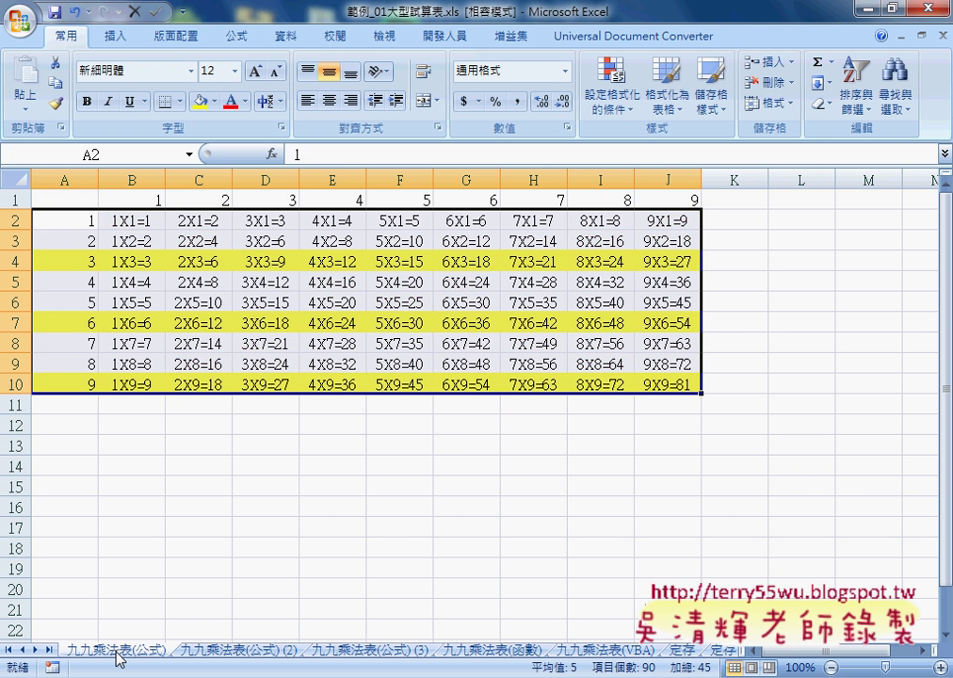
click(237, 650)
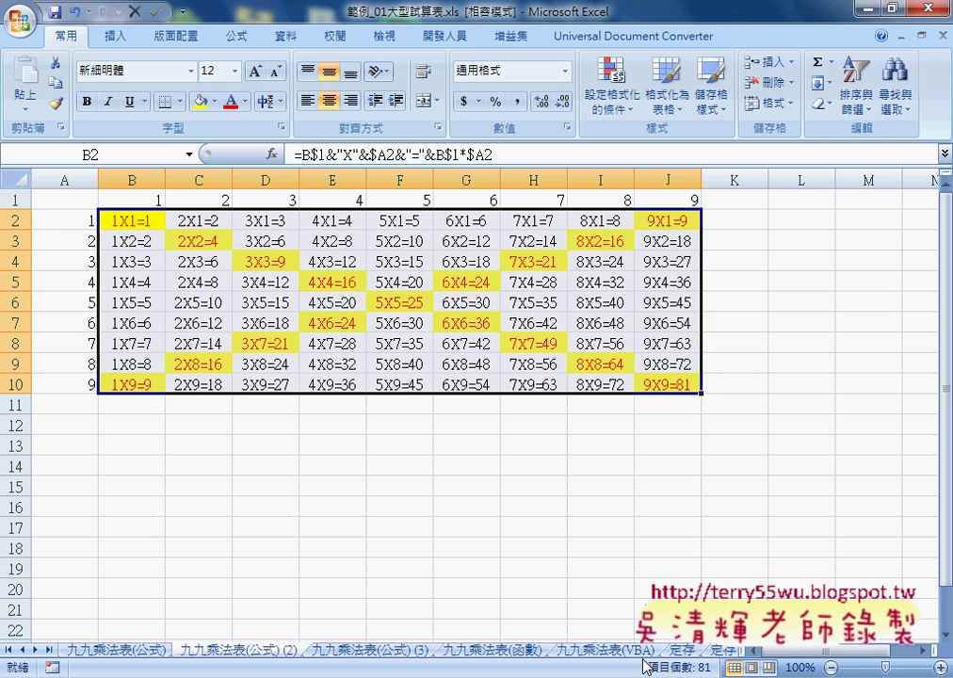
click(602, 649)
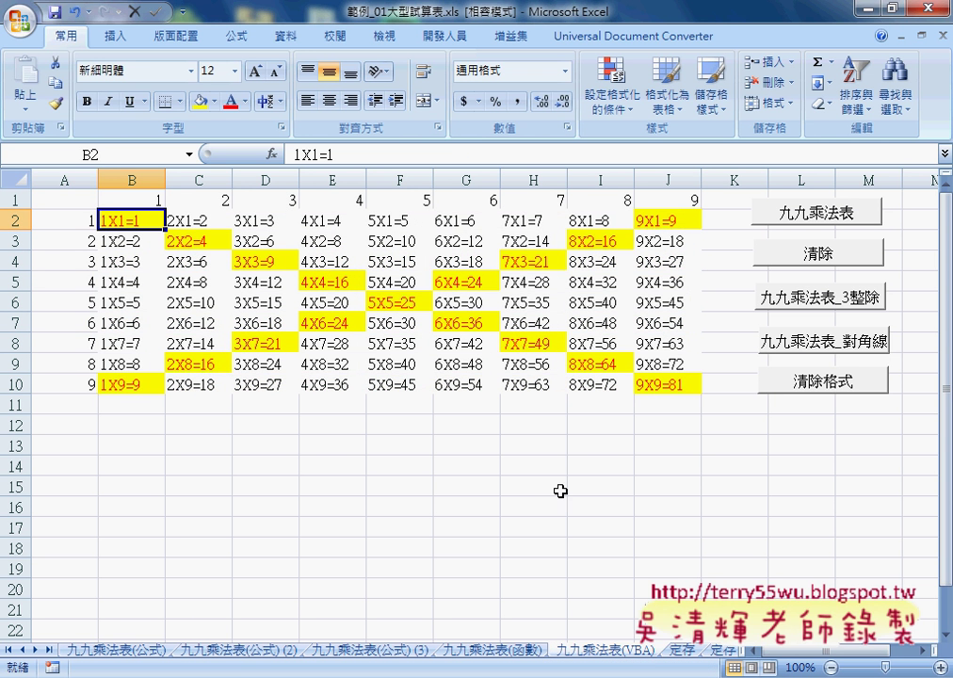
Run the 清除, 清除格式, 3整除 and 對角線 macro buttons, finishing with 清除格式 to clear all highlighting
click(805, 256)
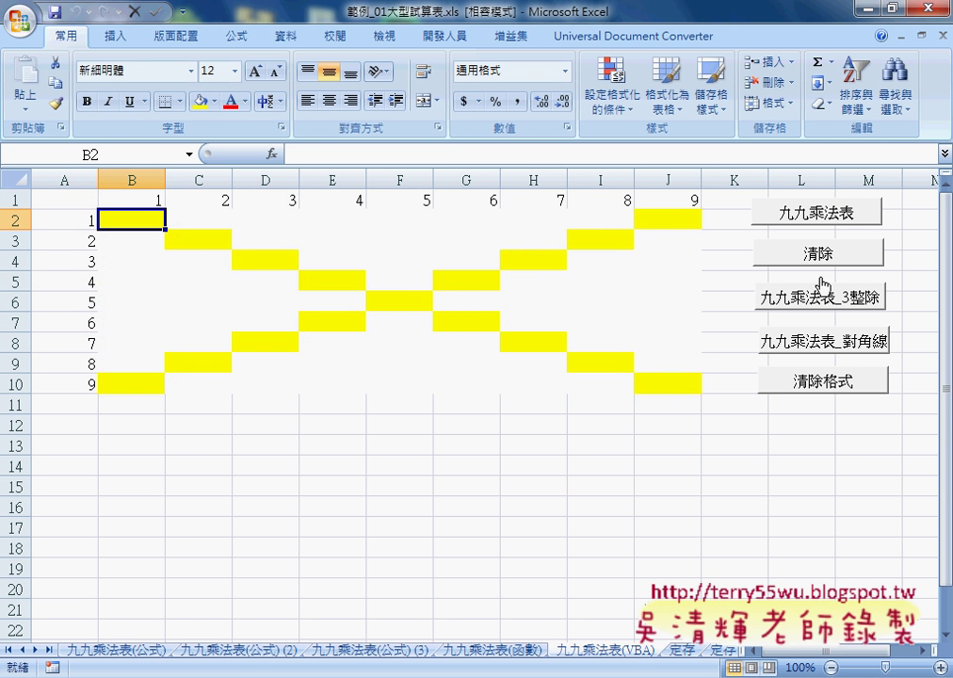
click(821, 384)
click(807, 298)
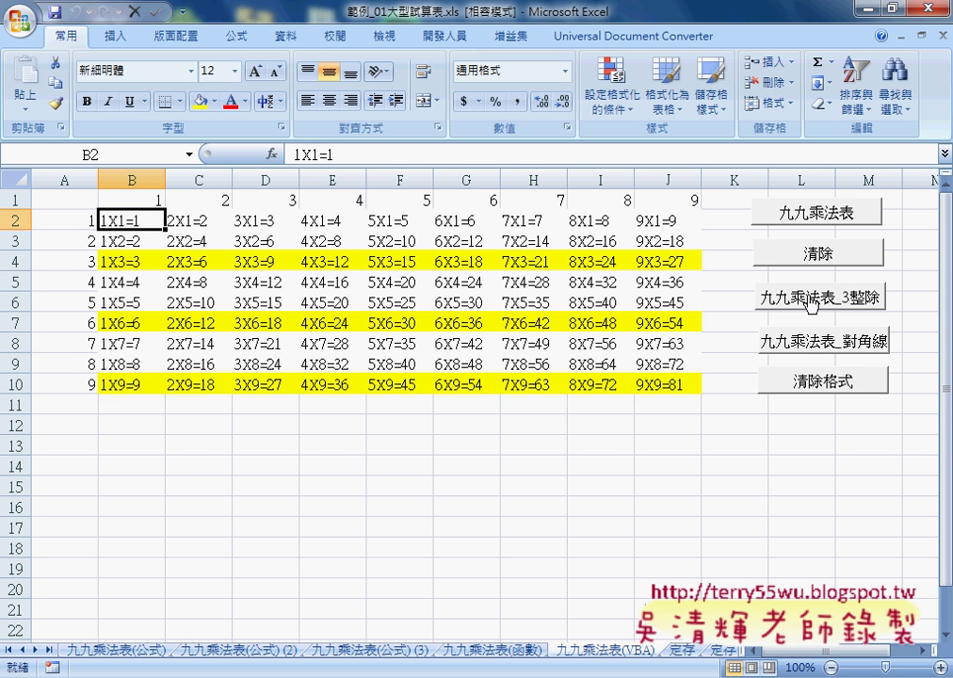
click(811, 346)
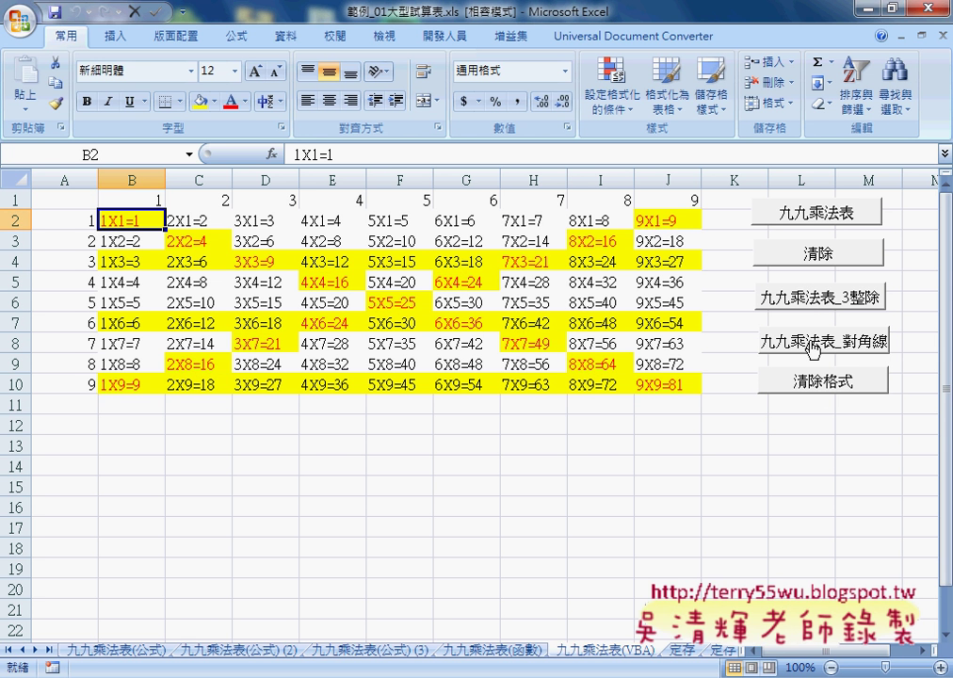
click(820, 386)
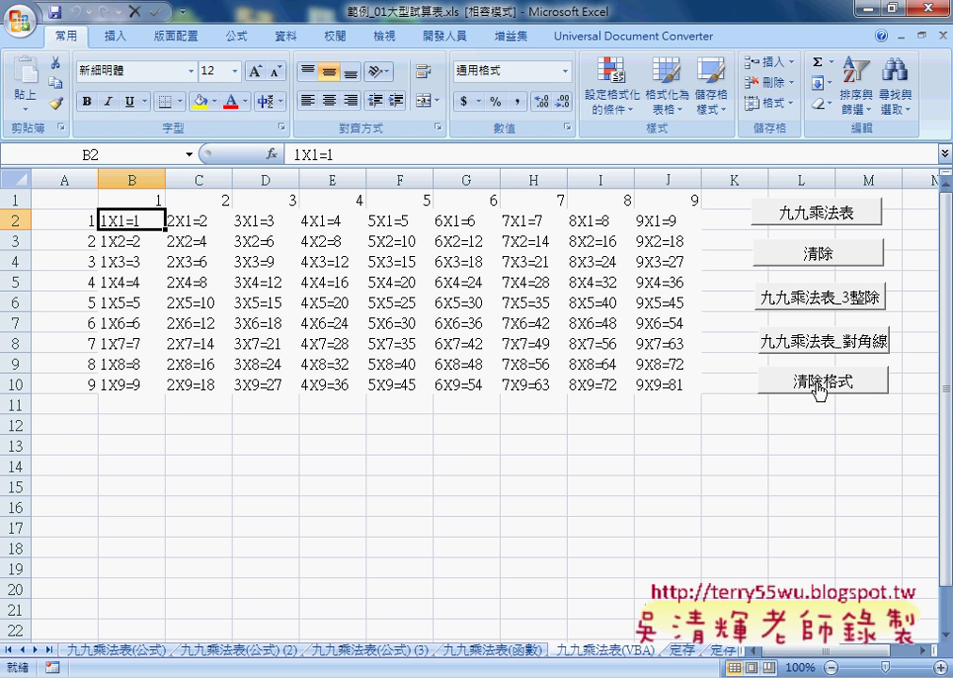